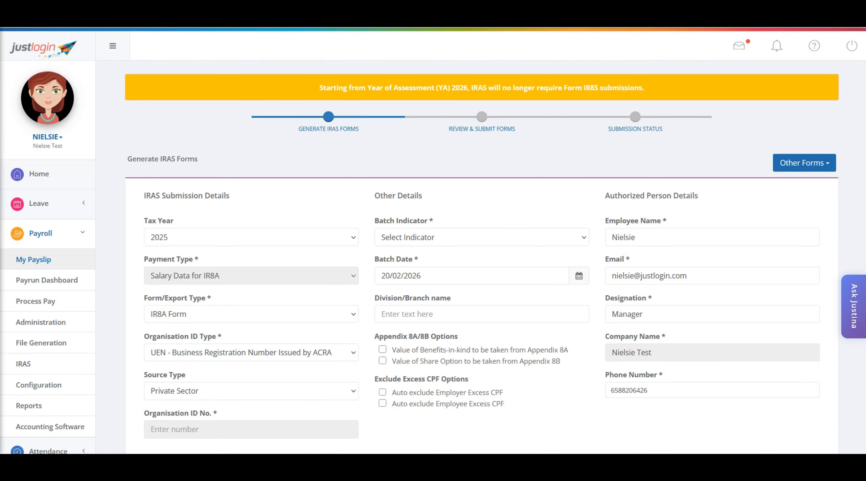
# Step: View the Appendix 8A/8B employee list for 2025 and return to the IRAS form generation page
pyautogui.click(828, 163)
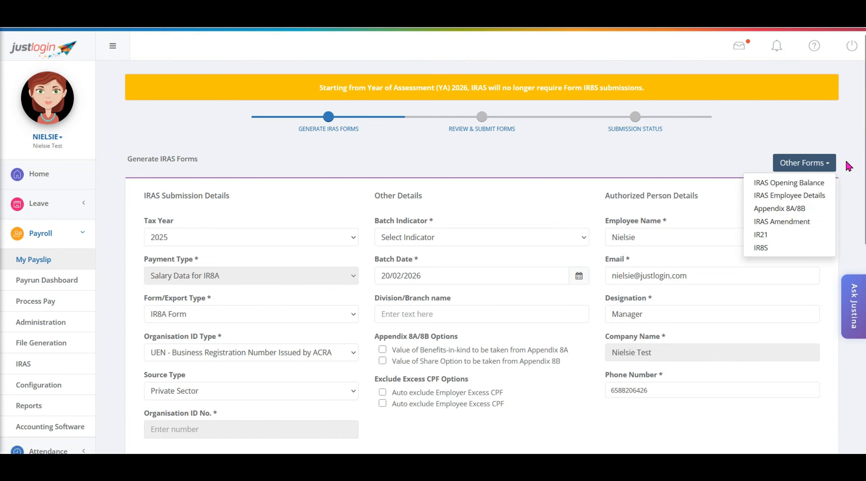
pyautogui.click(818, 211)
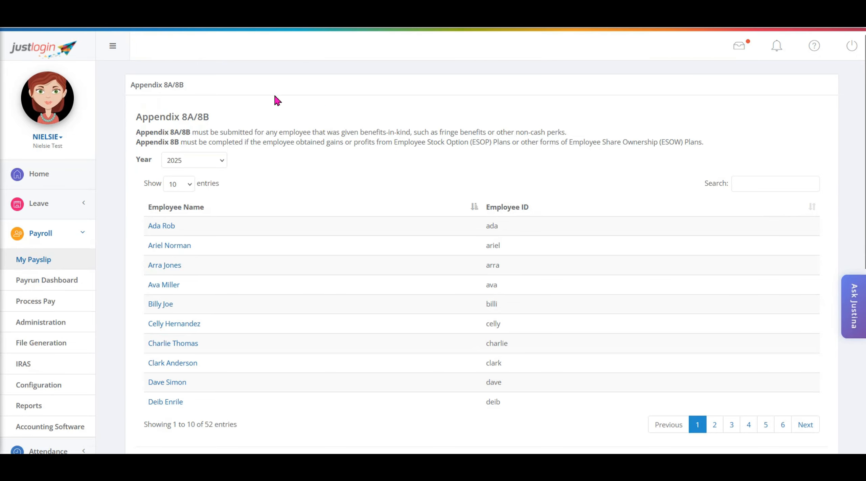
pyautogui.click(45, 39)
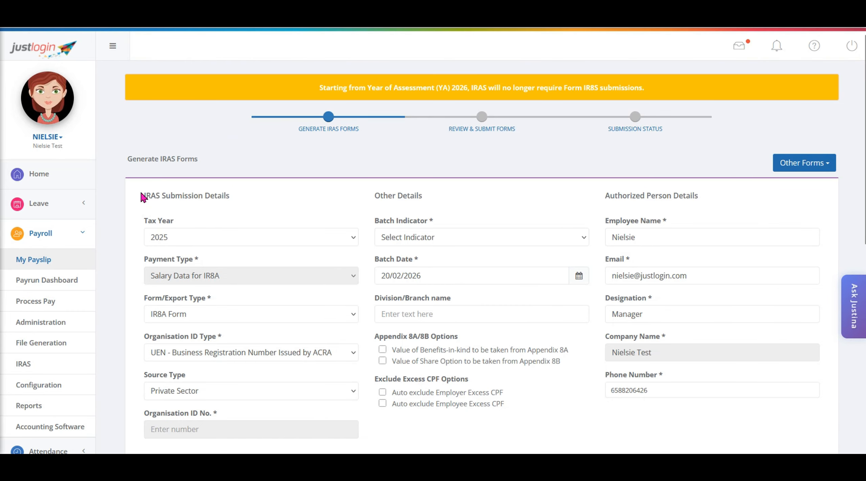
# Step: Examine the IRAS submission details, including the available tax years, form/export types and organisation ID types
pyautogui.moveTo(144, 196); pyautogui.dragTo(242, 200)
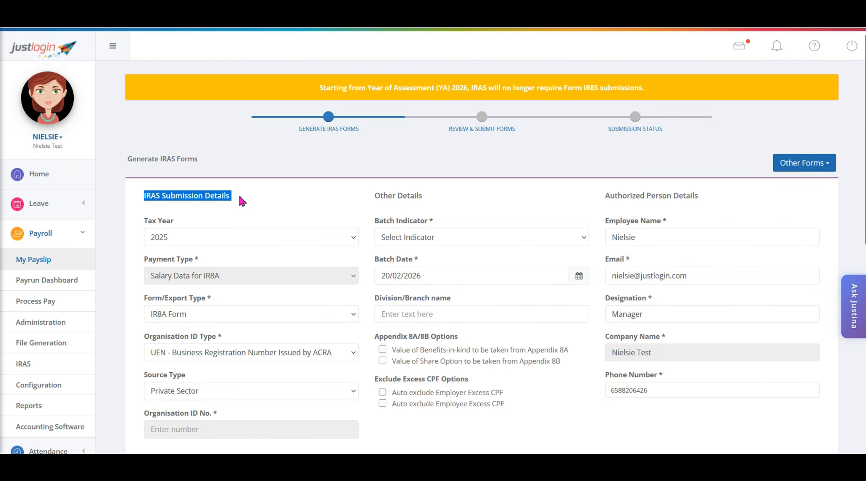
pyautogui.click(274, 202)
pyautogui.click(349, 238)
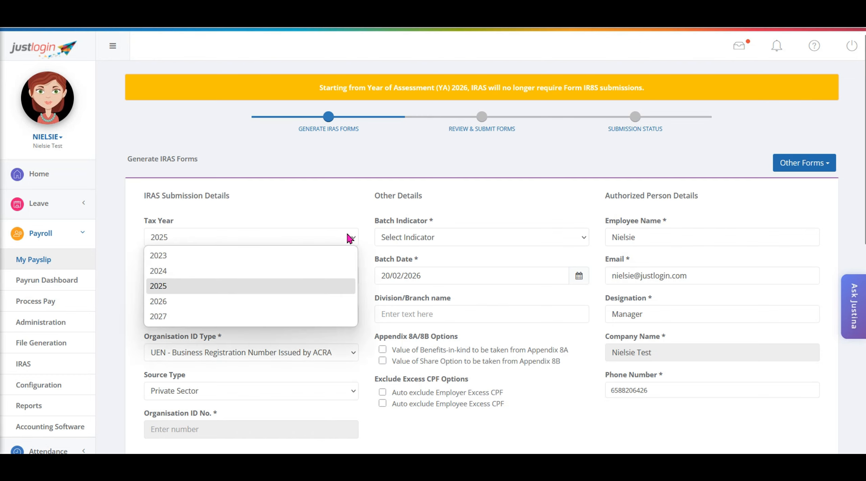
pyautogui.click(346, 216)
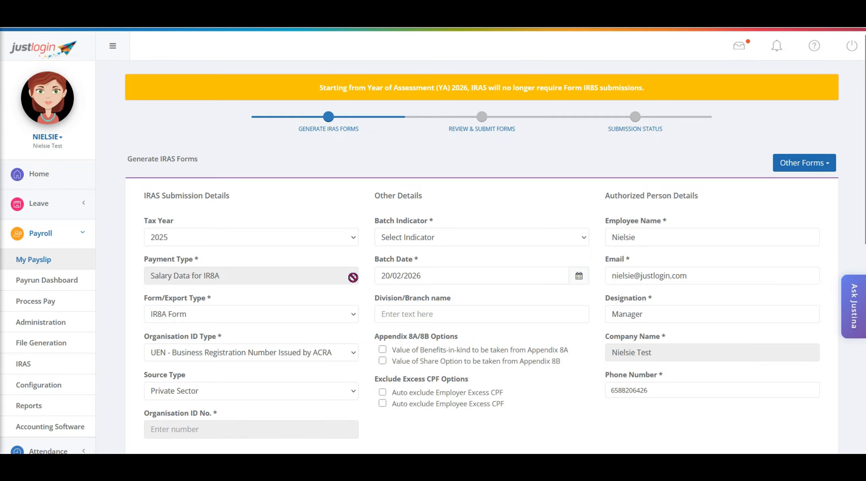
pyautogui.click(355, 317)
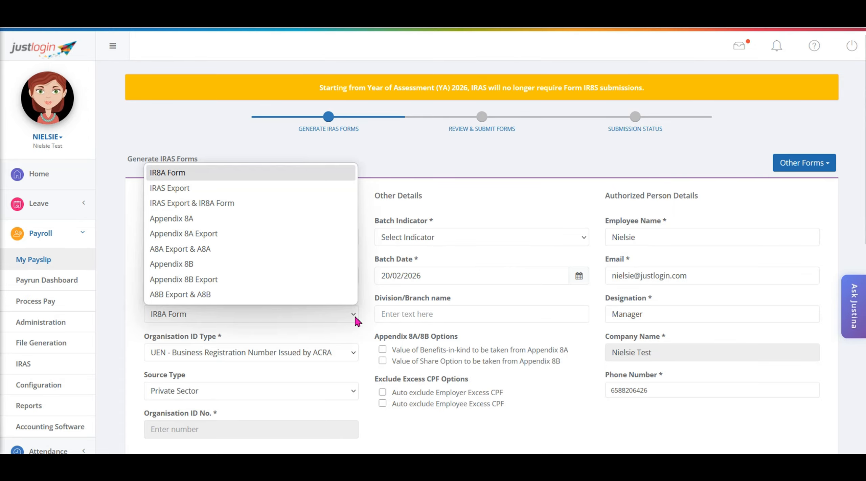
pyautogui.click(355, 314)
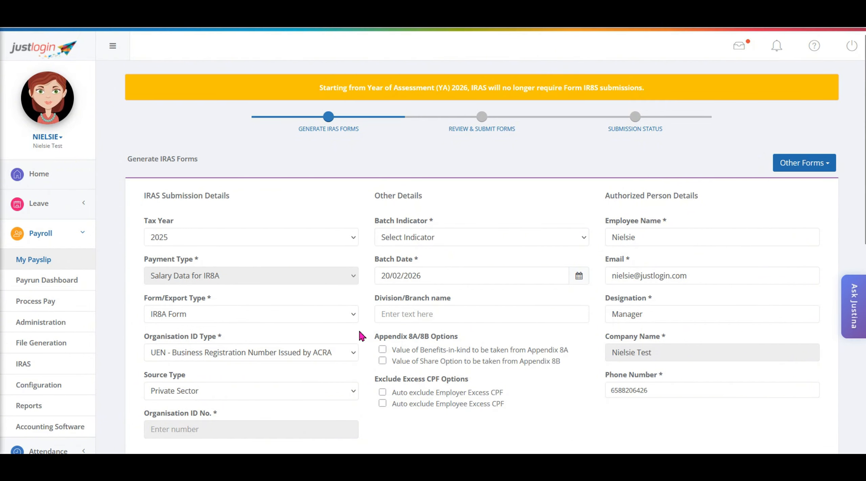
pyautogui.click(353, 358)
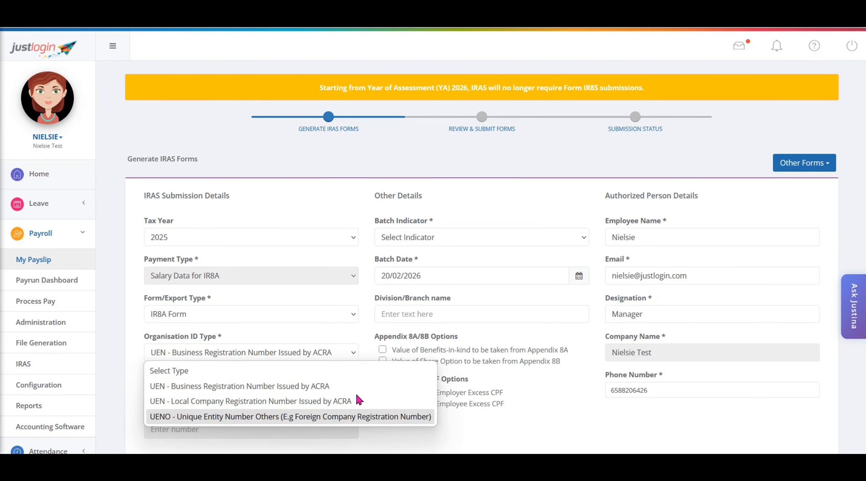
pyautogui.click(354, 360)
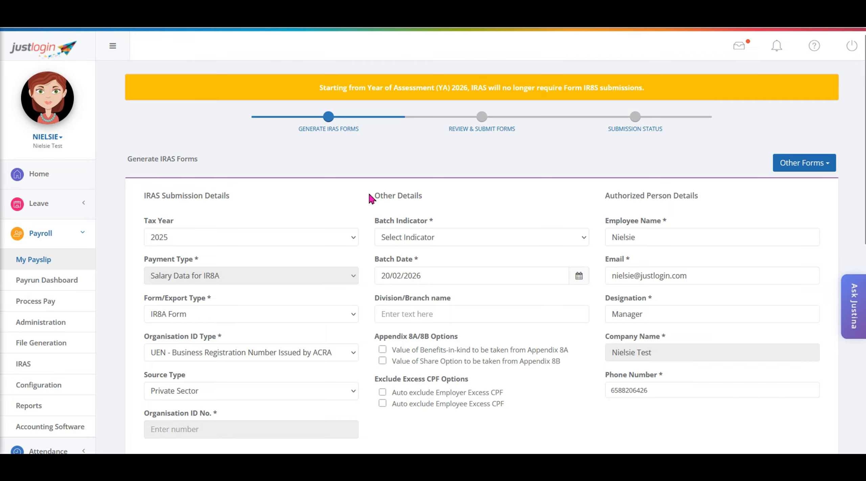
# Step: Set the batch indicator to Original and check the batch date in its calendar
pyautogui.moveTo(370, 195); pyautogui.dragTo(447, 193)
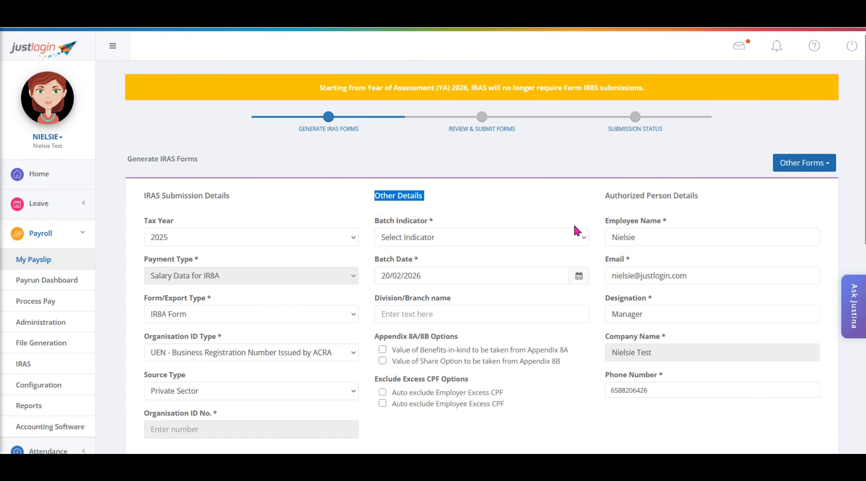
pyautogui.click(585, 237)
pyautogui.click(438, 276)
pyautogui.click(579, 275)
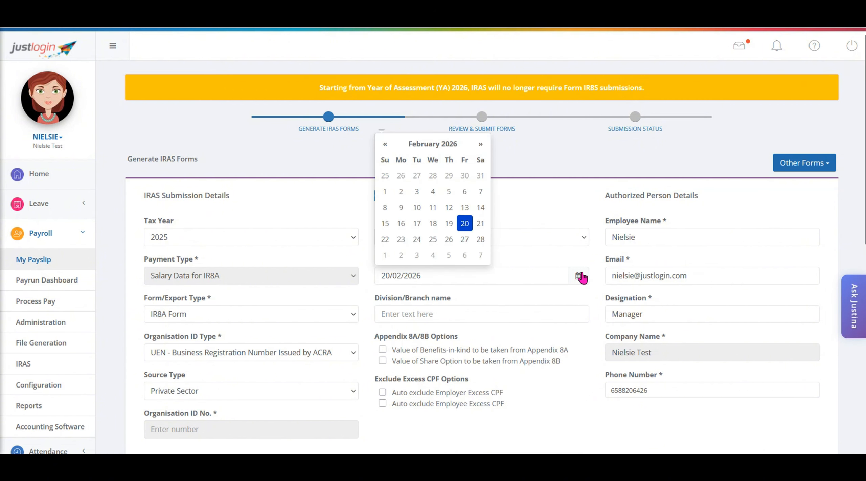
pyautogui.click(571, 297)
pyautogui.click(567, 314)
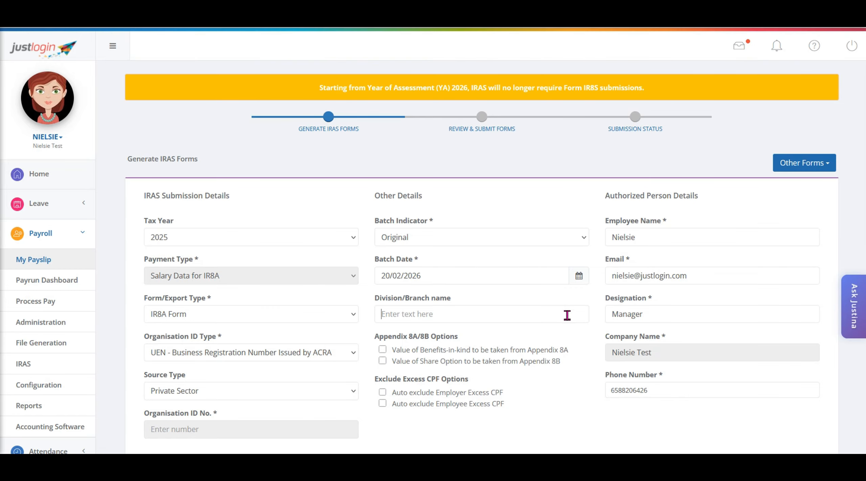
pyautogui.click(383, 349)
pyautogui.click(383, 361)
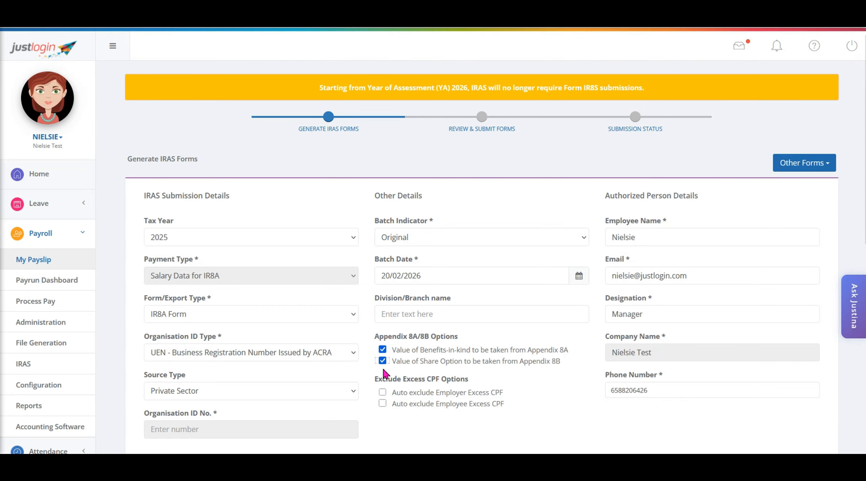
pyautogui.click(382, 361)
pyautogui.click(383, 349)
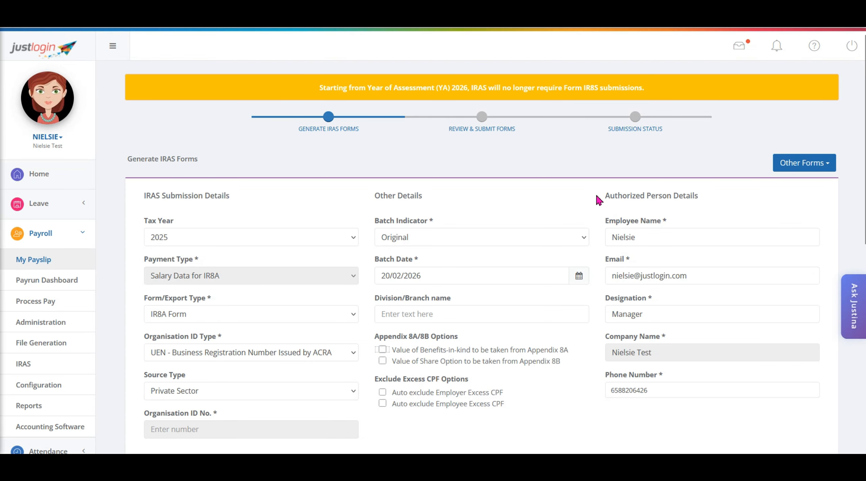
pyautogui.moveTo(598, 195); pyautogui.dragTo(718, 196)
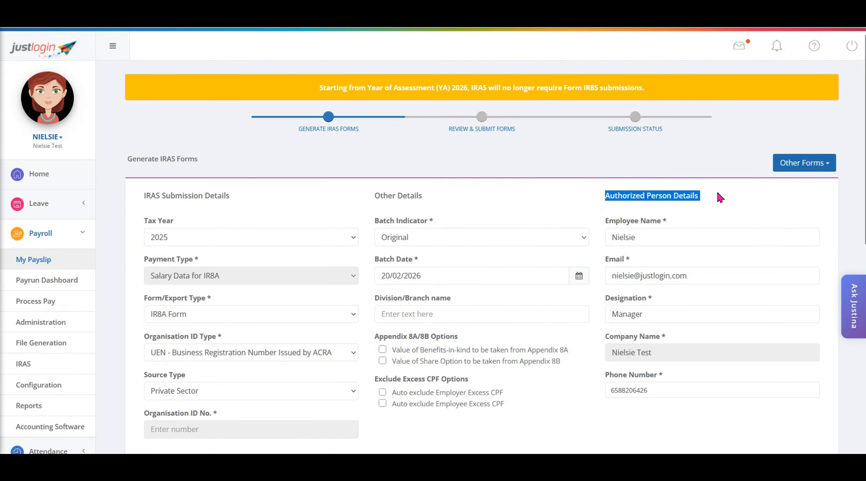
pyautogui.click(721, 197)
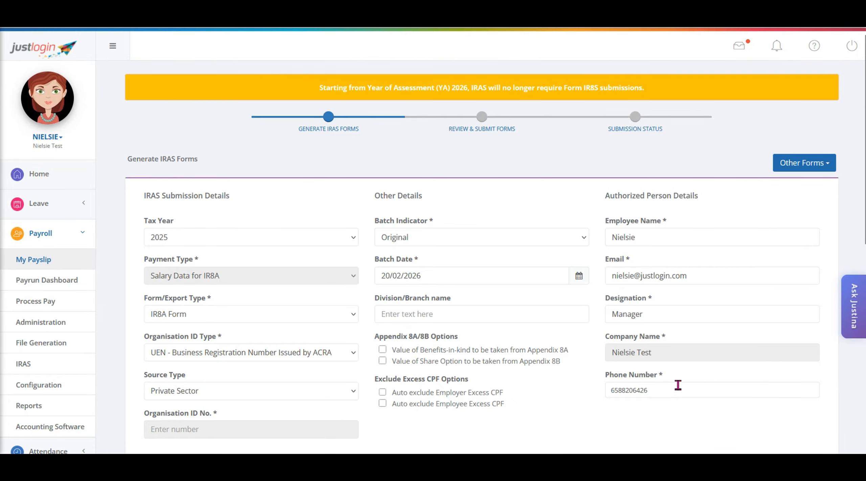
# Step: Generate the IR8A forms for the three Human Resources employees at the start of the employee list
pyautogui.scroll(-10, 678, 385)
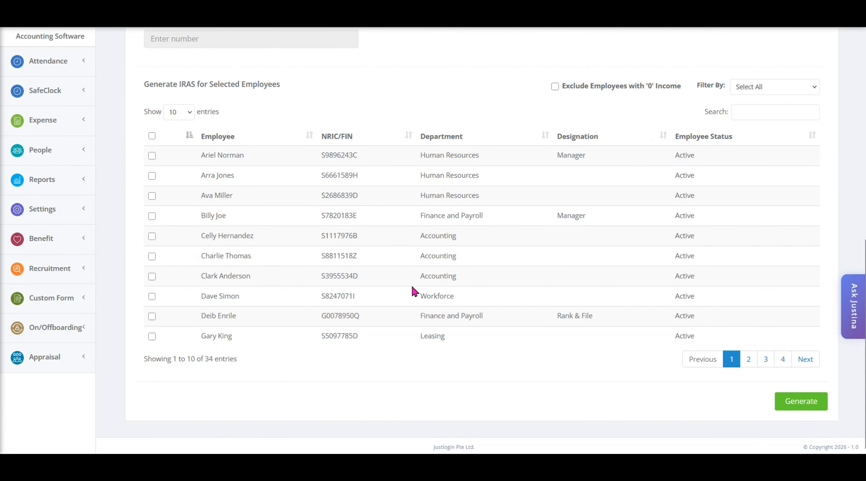
pyautogui.click(152, 197)
pyautogui.click(152, 156)
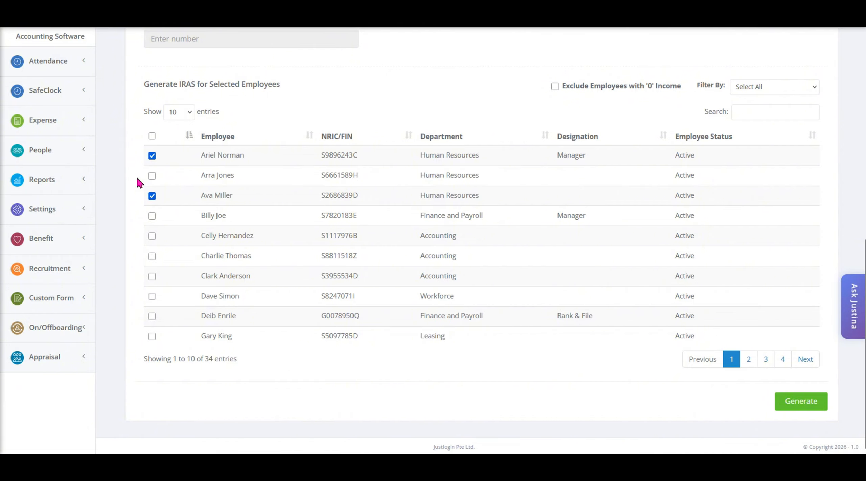
pyautogui.click(555, 86)
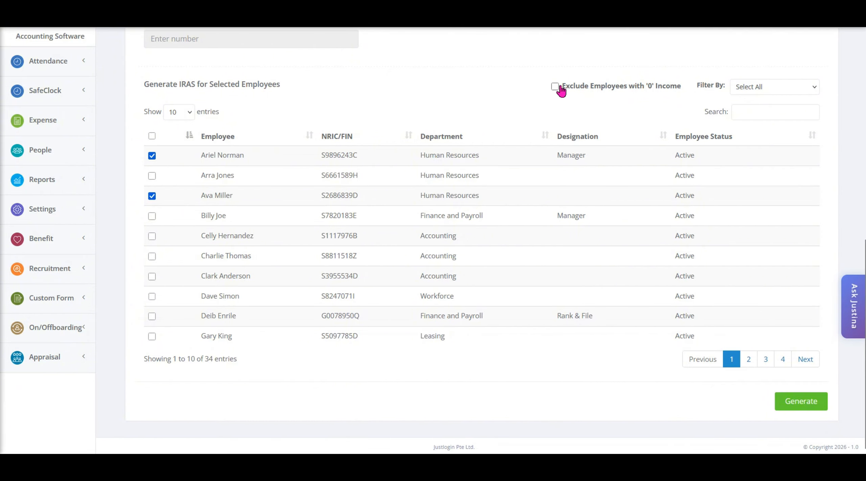
pyautogui.click(555, 87)
pyautogui.click(736, 87)
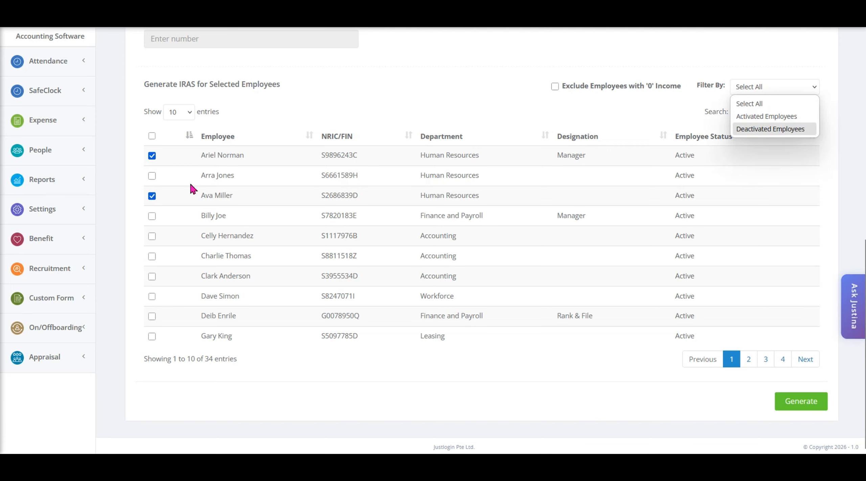
pyautogui.click(152, 175)
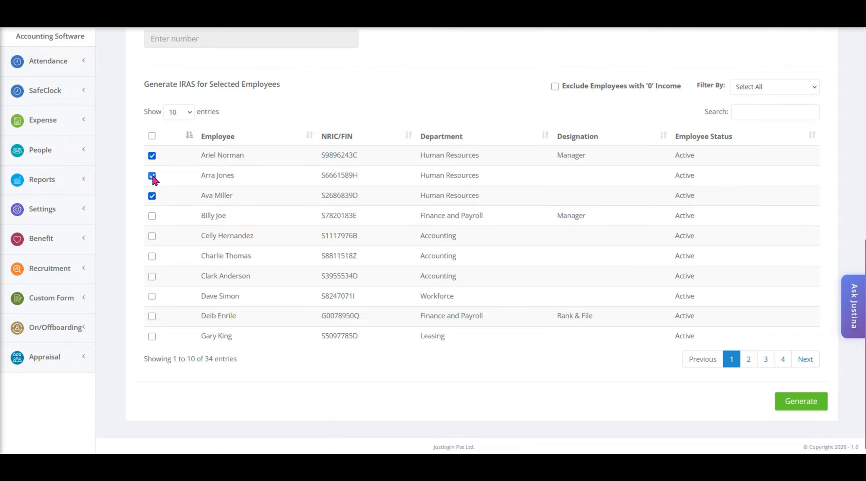
pyautogui.click(797, 408)
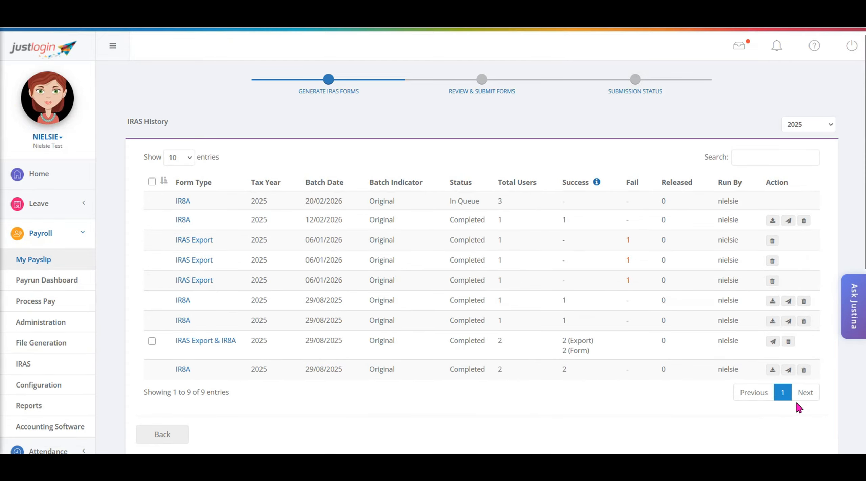
pyautogui.moveTo(176, 137); pyautogui.dragTo(118, 126)
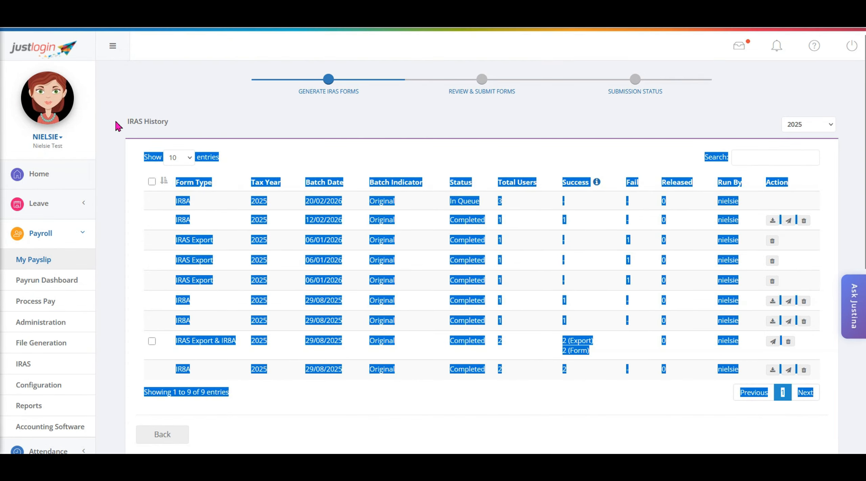
pyautogui.click(217, 127)
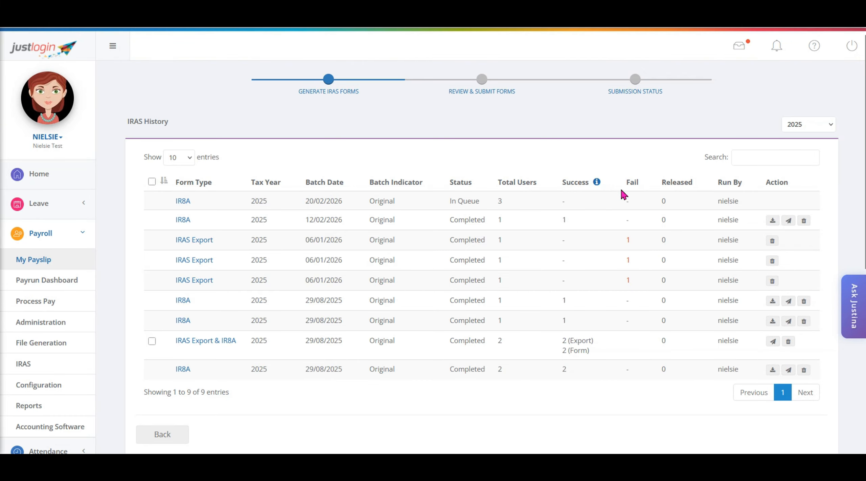
pyautogui.moveTo(718, 204); pyautogui.dragTo(743, 202)
pyautogui.click(744, 202)
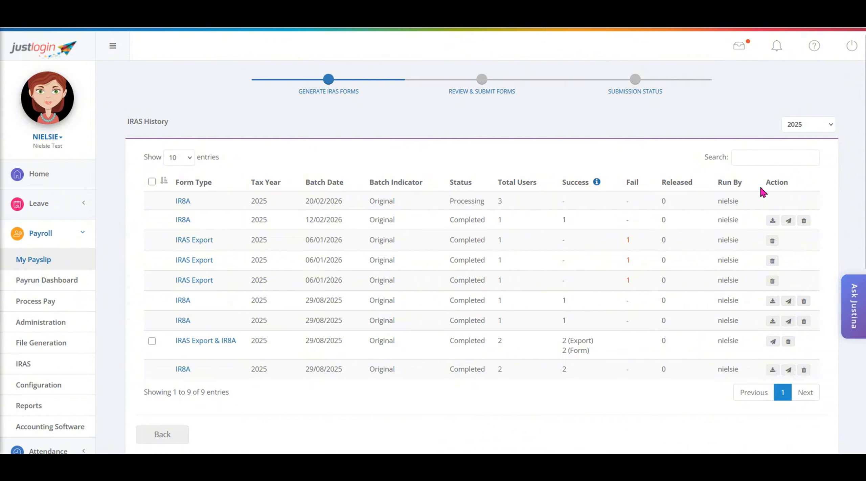
pyautogui.moveTo(768, 186); pyautogui.dragTo(829, 197)
pyautogui.click(843, 207)
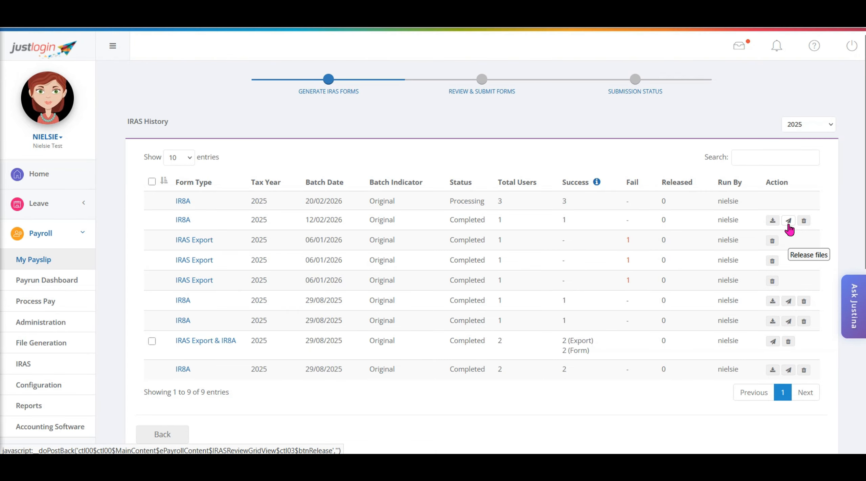
pyautogui.click(789, 221)
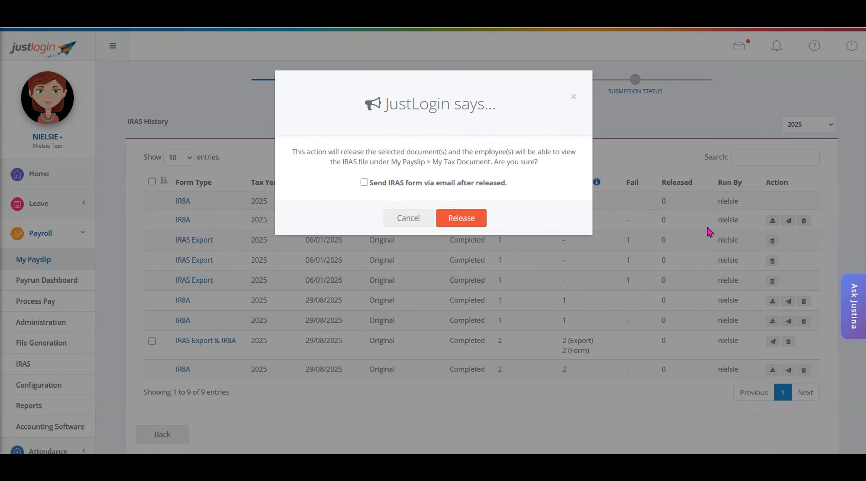
pyautogui.click(365, 183)
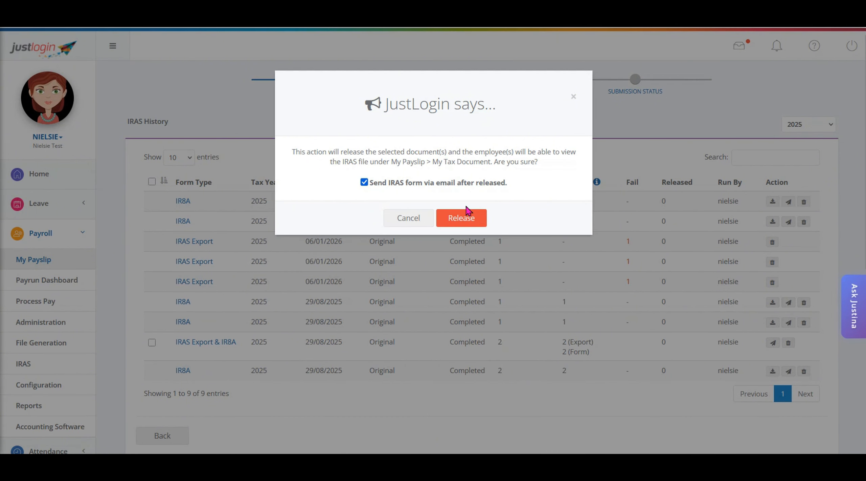
pyautogui.click(411, 218)
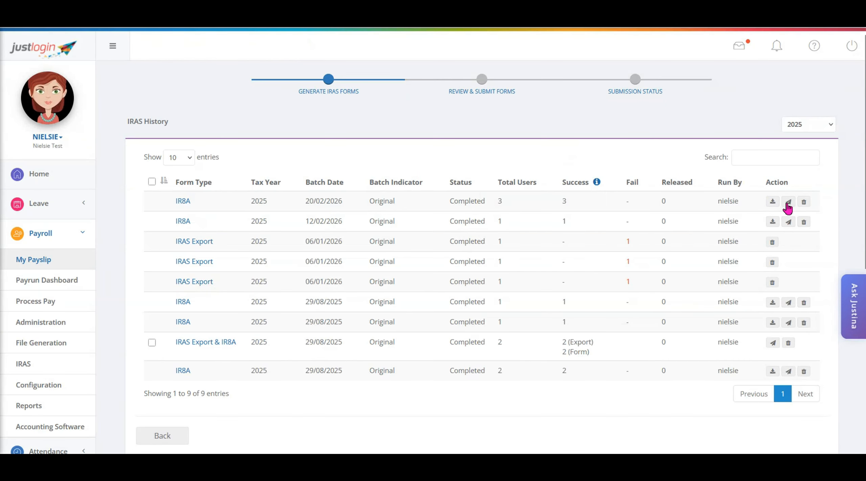
# Step: Release the IR8A batch dated 20/02/2026 to its employees, with the IRAS form sent via email after release
pyautogui.click(788, 201)
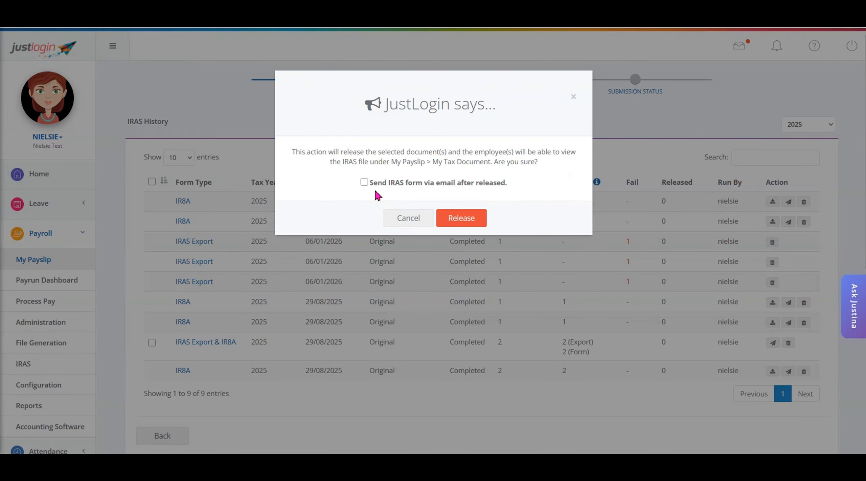
pyautogui.click(464, 221)
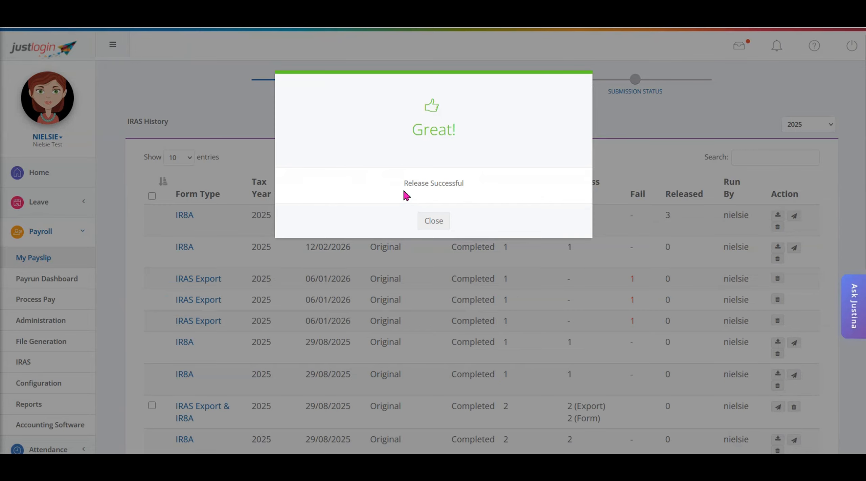
pyautogui.moveTo(402, 187); pyautogui.dragTo(479, 200)
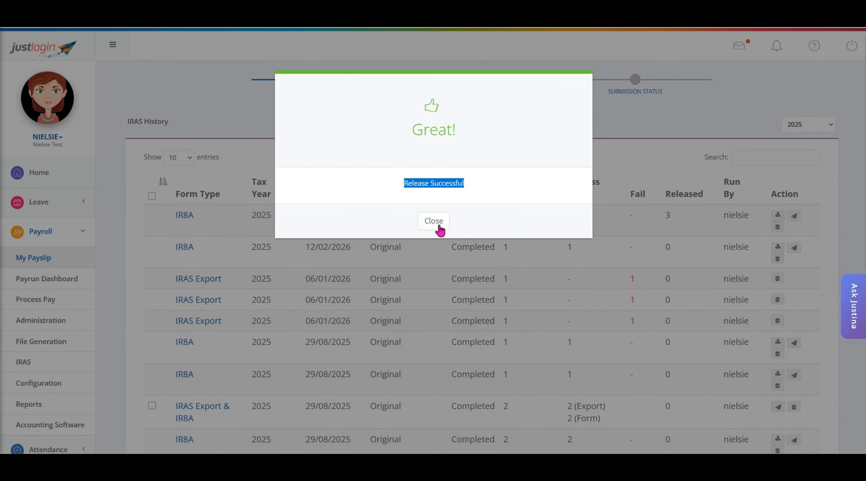
pyautogui.click(441, 228)
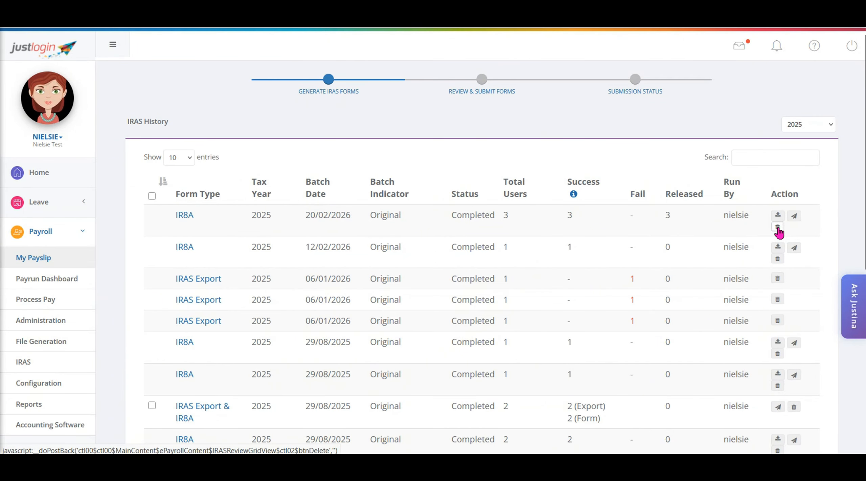
# Step: Bring up the deletion confirmation for the three-user IR8A batch dated 20/02/2026 and cancel it, keeping the record
pyautogui.click(778, 228)
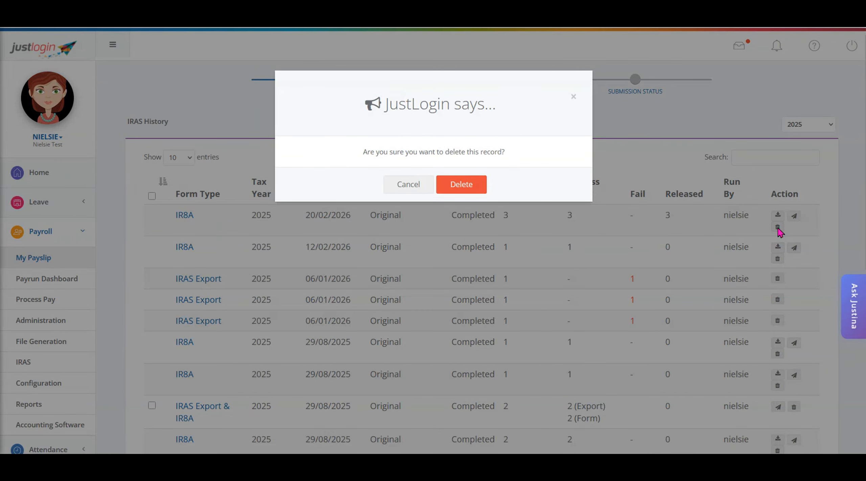
pyautogui.click(409, 187)
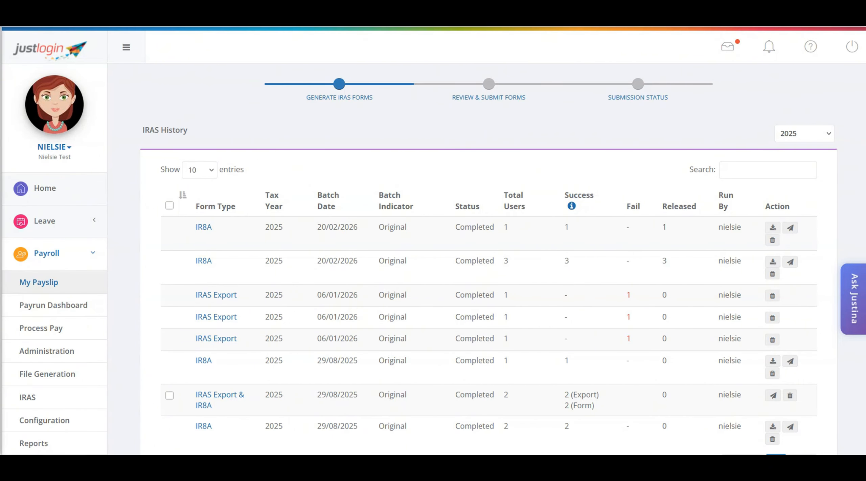
# Step: Open the 2025 IR8A from the tax documents in My Payslip and review the form's income, deductions and declaration sections
pyautogui.click(78, 288)
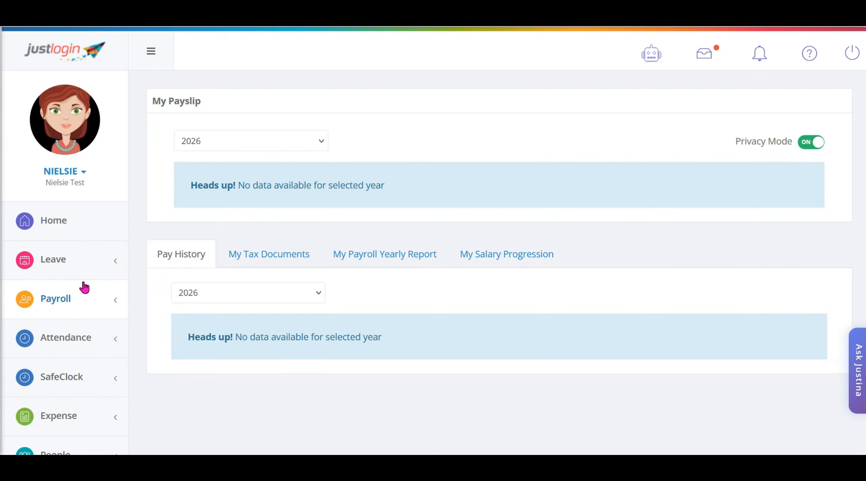
pyautogui.click(272, 259)
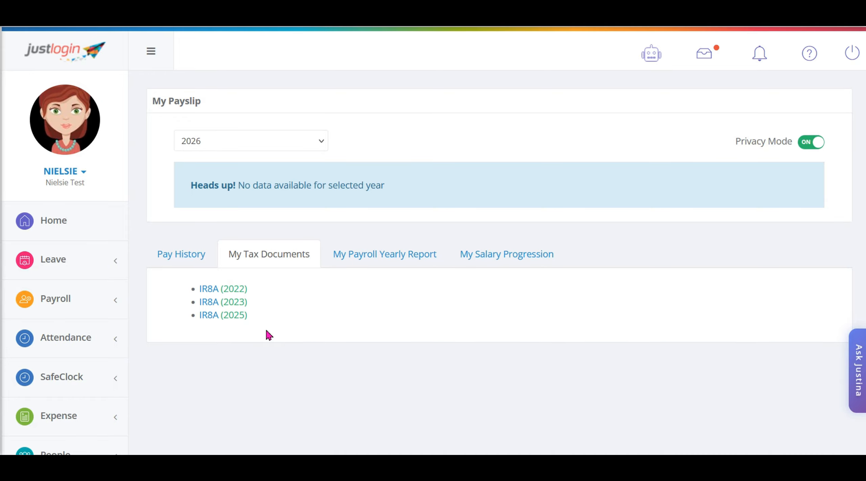
pyautogui.click(212, 319)
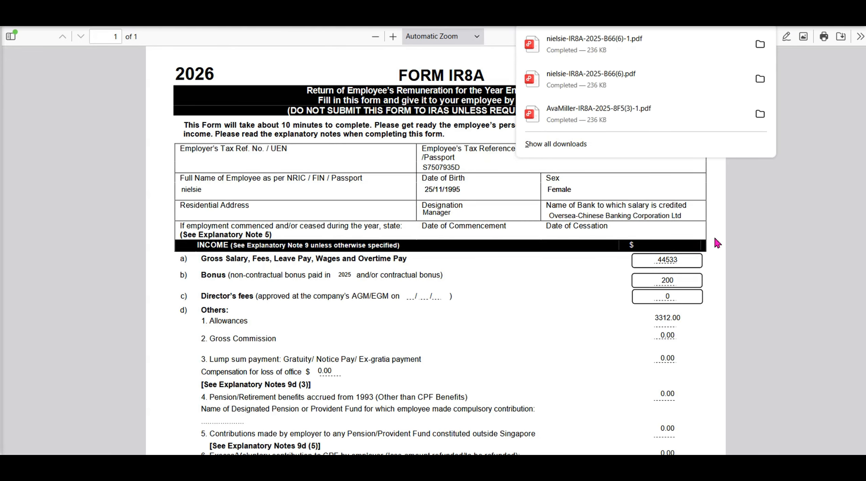
pyautogui.click(832, 254)
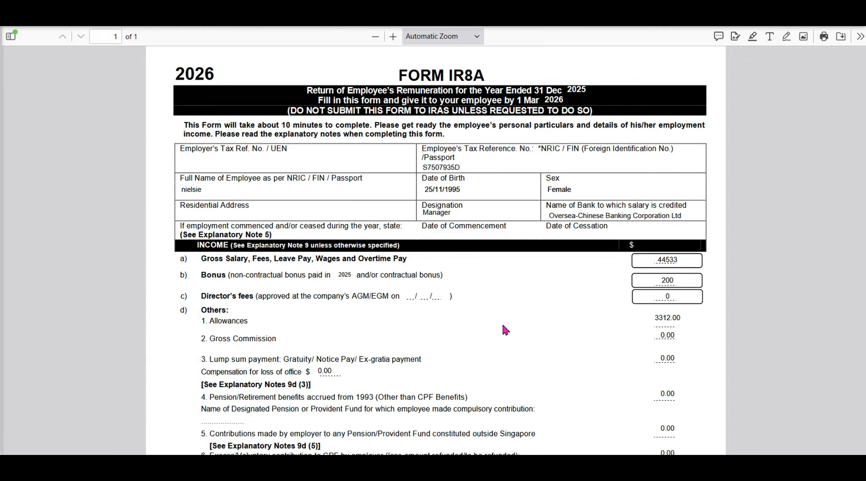
pyautogui.scroll(-10, 505, 329)
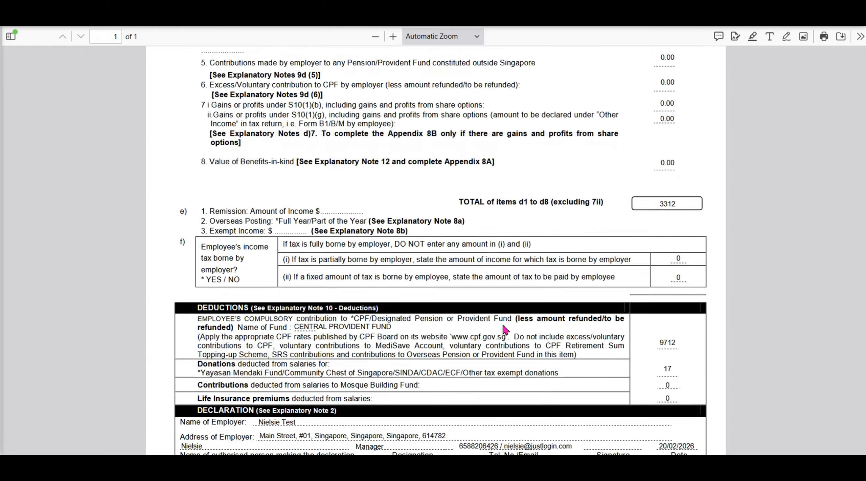
pyautogui.scroll(10, 505, 329)
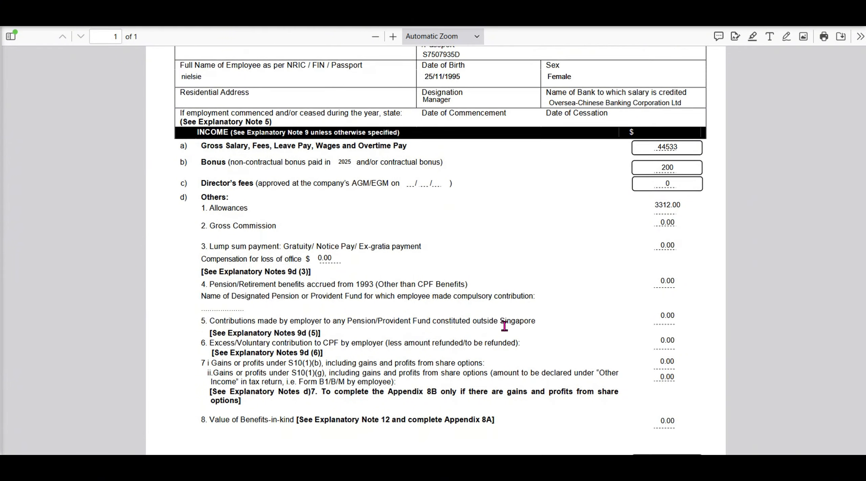